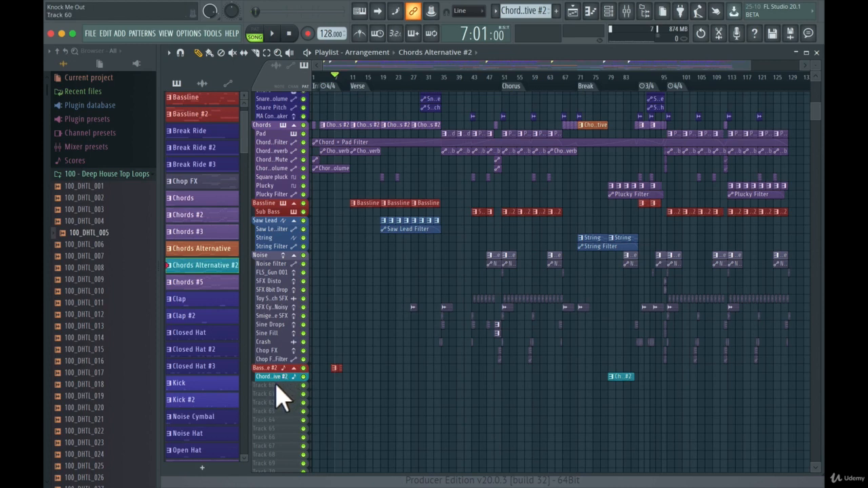
- Group Track 60 and Track 61 with the track above, and check the Bassline #2 group by collapsing and re-expanding it
right_click(281, 398)
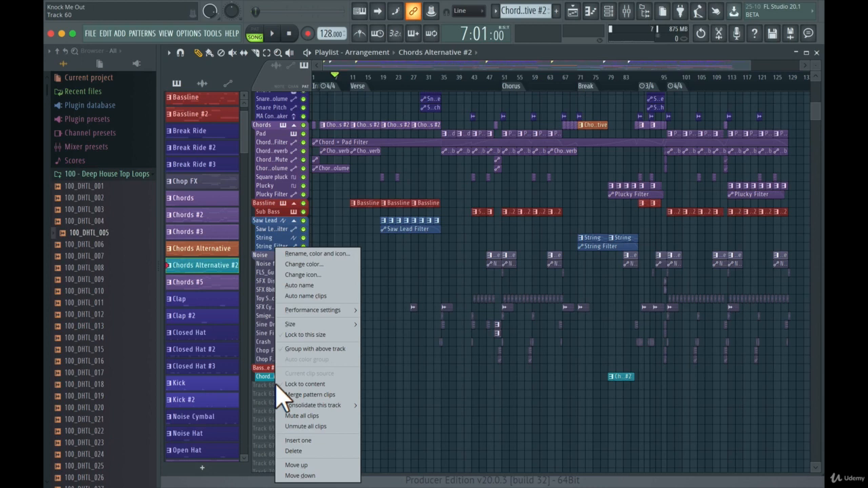
click(309, 350)
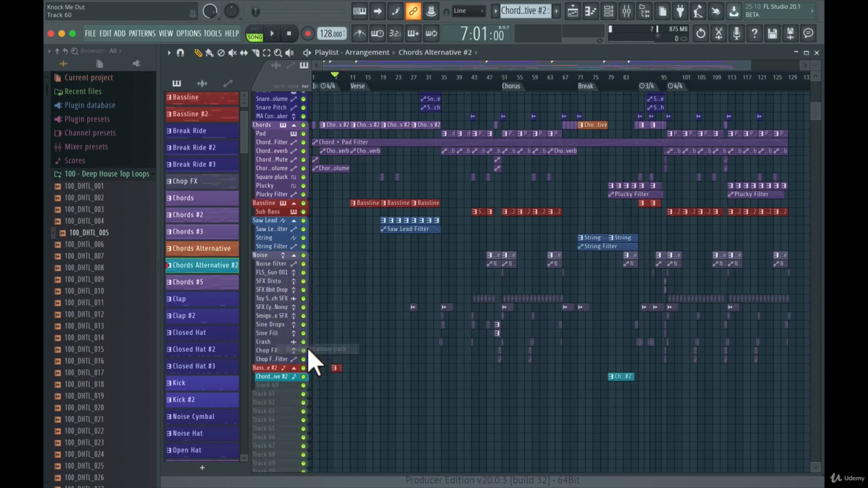
right_click(281, 405)
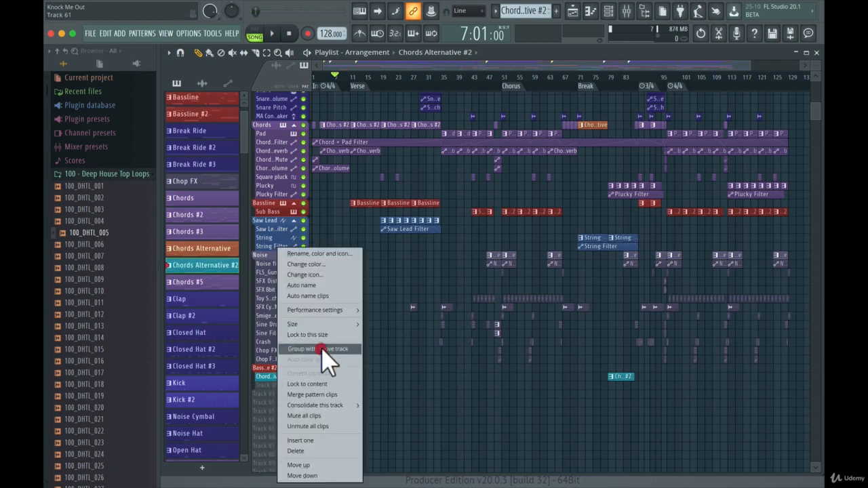
click(321, 348)
click(295, 369)
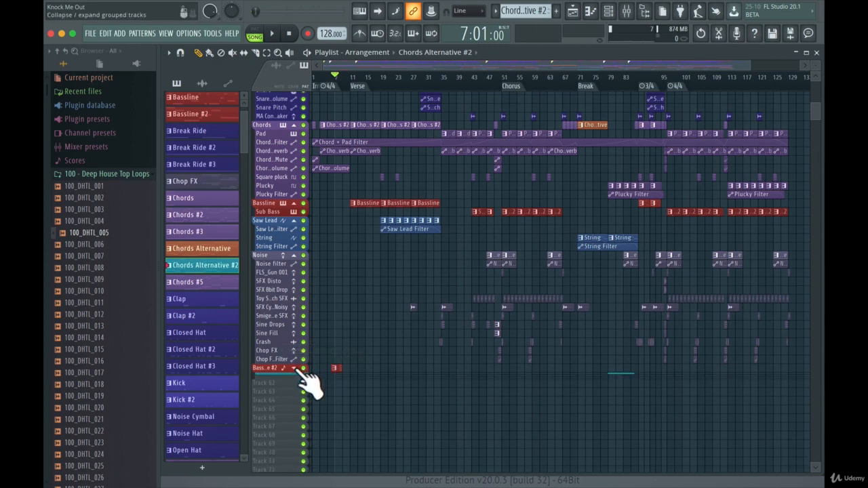
click(298, 371)
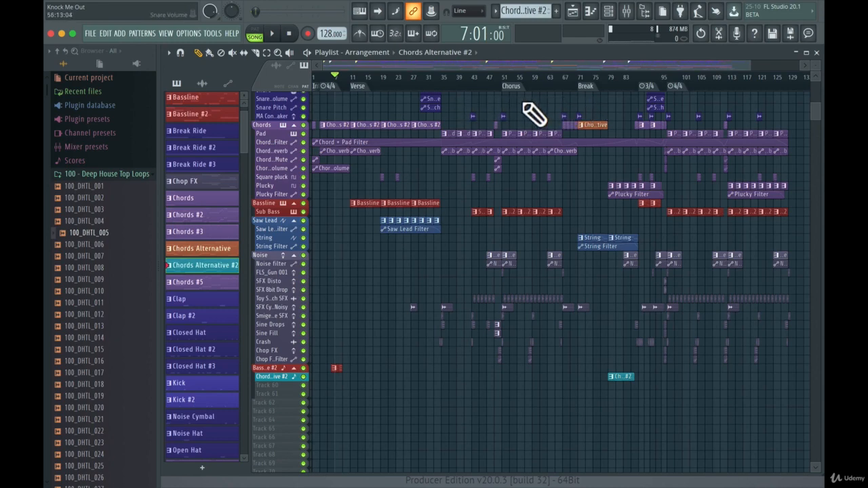
- Try moving the Pad #2 clip at bar 47 along the grid with Line snapping
scroll(476, 135, up, 5)
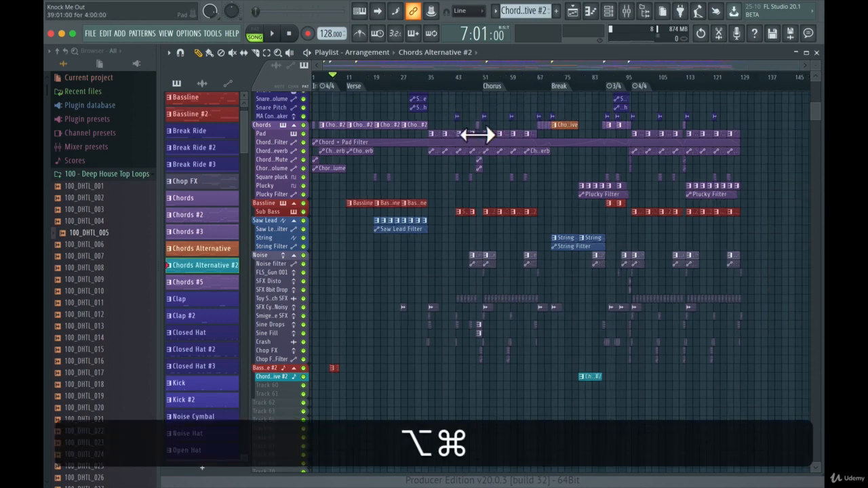
scroll(478, 136, up, 4)
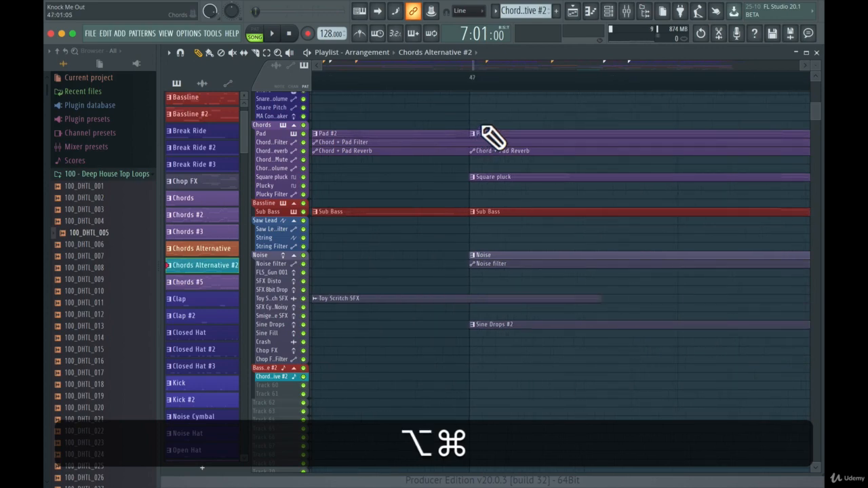
scroll(488, 134, up, 3)
scroll(492, 135, down, 5)
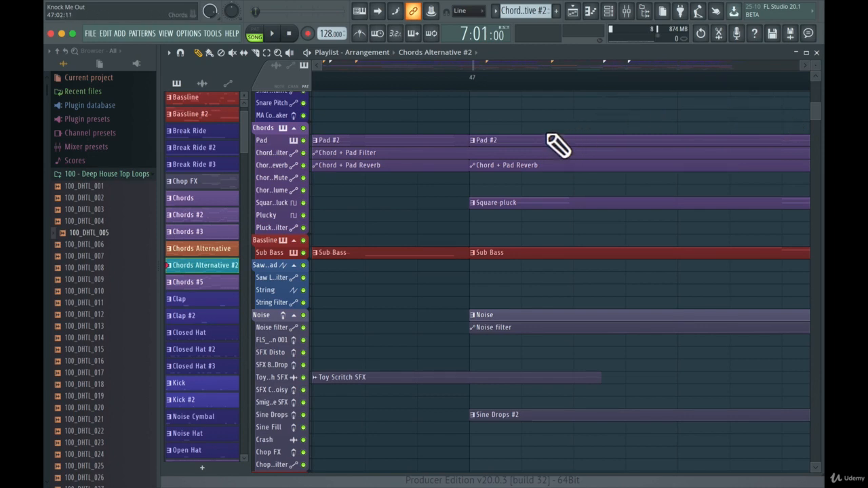
mouse_move(504, 148)
mouse_down()
mouse_move(606, 147)
mouse_move(487, 147)
mouse_up()
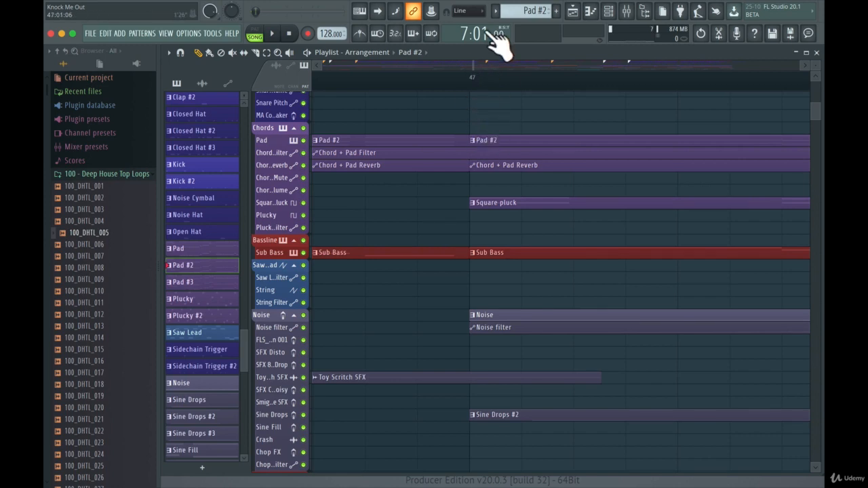
mouse_move(503, 147)
mouse_down()
mouse_move(612, 149)
mouse_move(507, 157)
mouse_up()
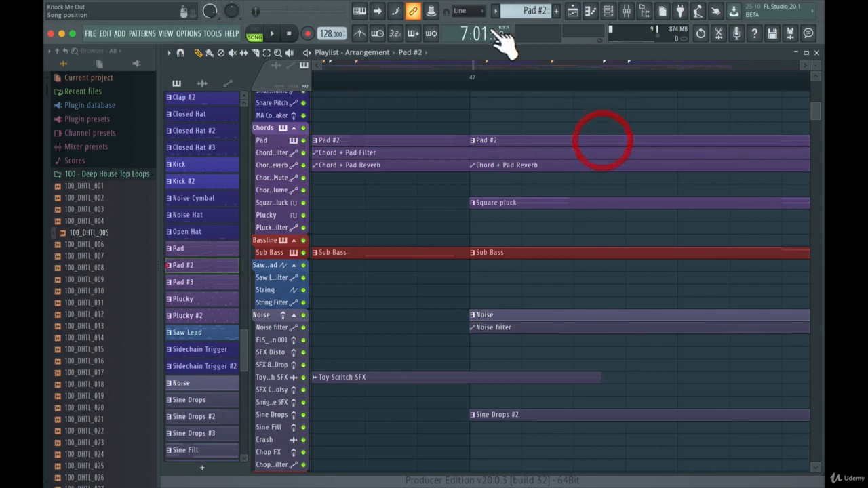
- Set the global snap to 1/6 step and nudge the Pad #2 clip at bar 47 in finer increments
click(479, 12)
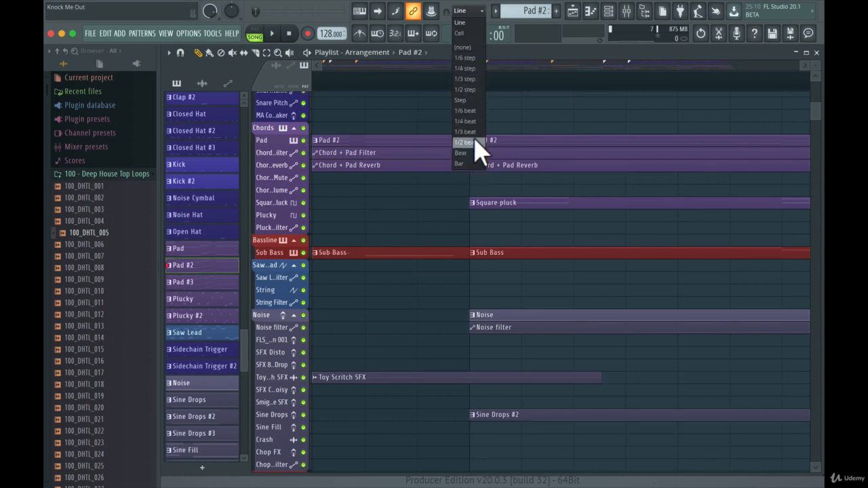
click(472, 59)
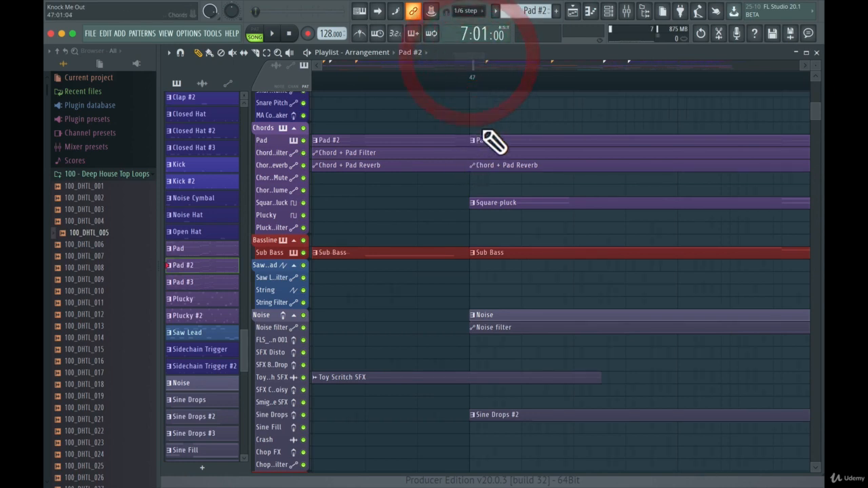
mouse_move(494, 140)
mouse_down()
mouse_move(497, 150)
mouse_move(665, 147)
mouse_move(481, 149)
mouse_up()
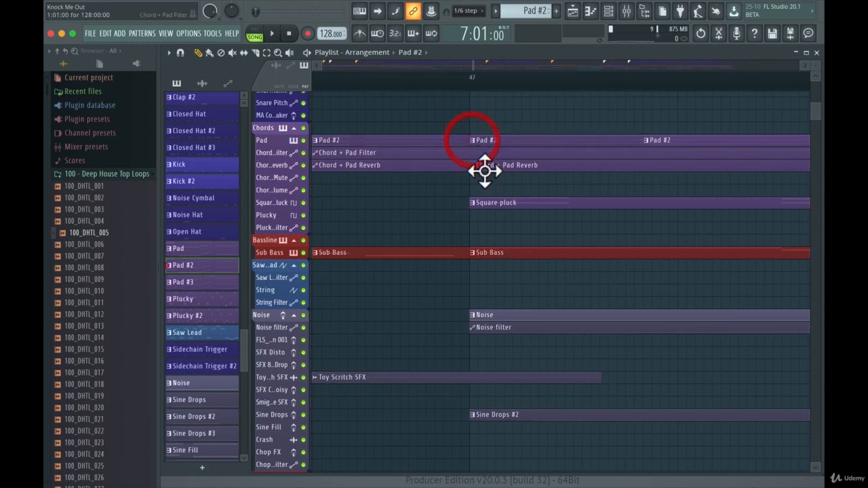
- Move the Pad #2 clip at bar 47 freely with snap set to (none), and return the global snap to Line
click(495, 11)
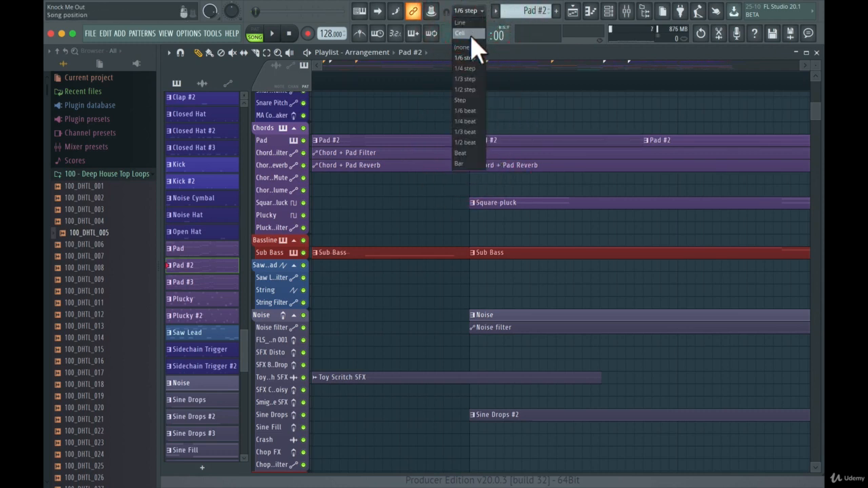
click(470, 54)
mouse_move(490, 150)
mouse_down()
mouse_move(531, 145)
mouse_move(495, 149)
mouse_move(544, 149)
mouse_move(508, 153)
mouse_move(535, 147)
mouse_move(541, 159)
mouse_move(546, 150)
mouse_move(489, 158)
mouse_up()
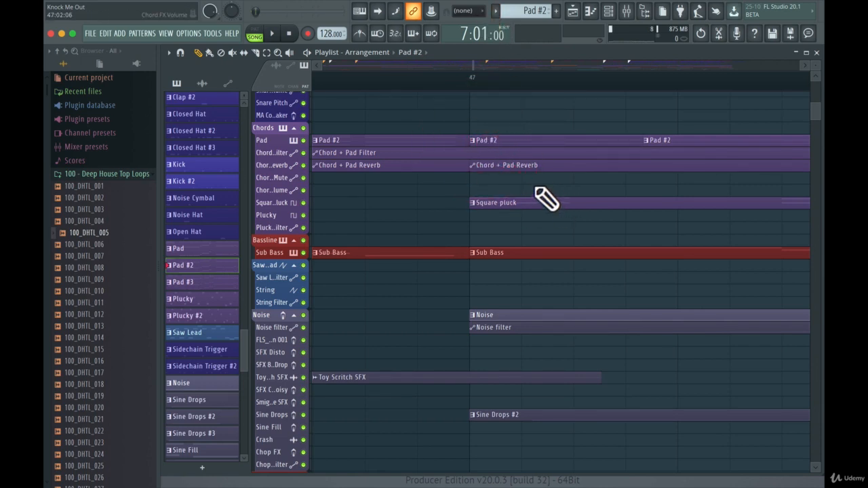
click(473, 11)
click(475, 30)
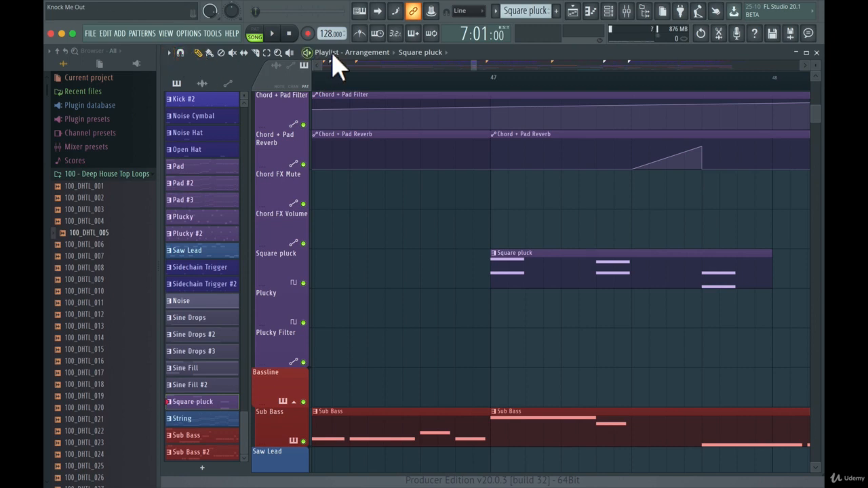
- Set the playlist's background style behind clips to Nothing
click(170, 53)
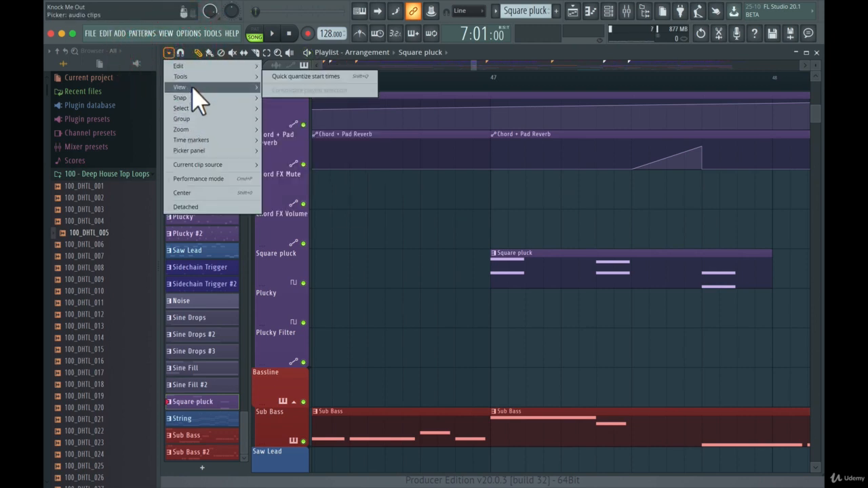
mouse_move(193, 90)
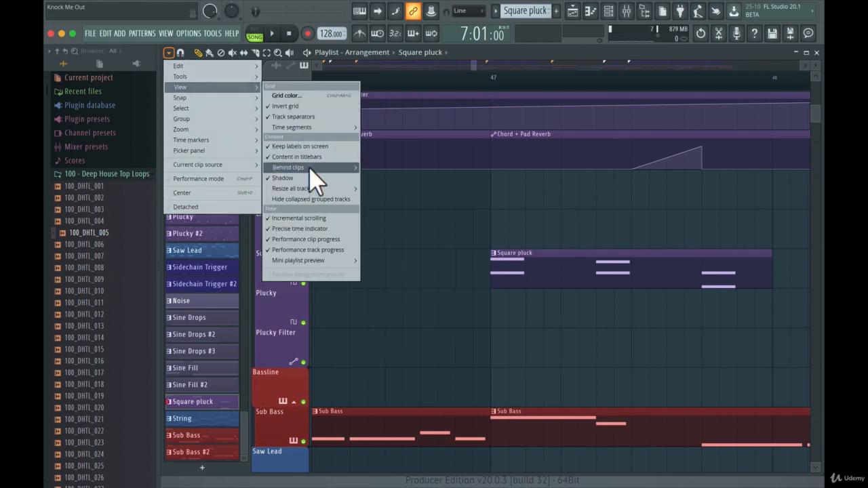
mouse_move(311, 170)
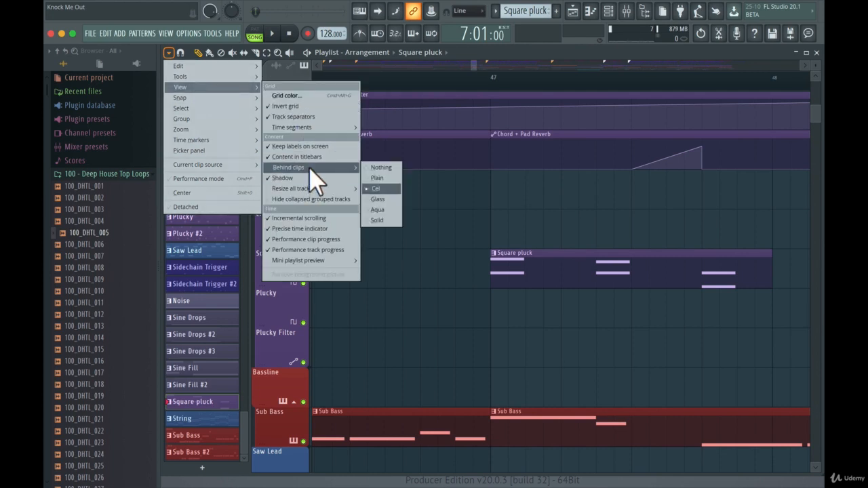
click(377, 169)
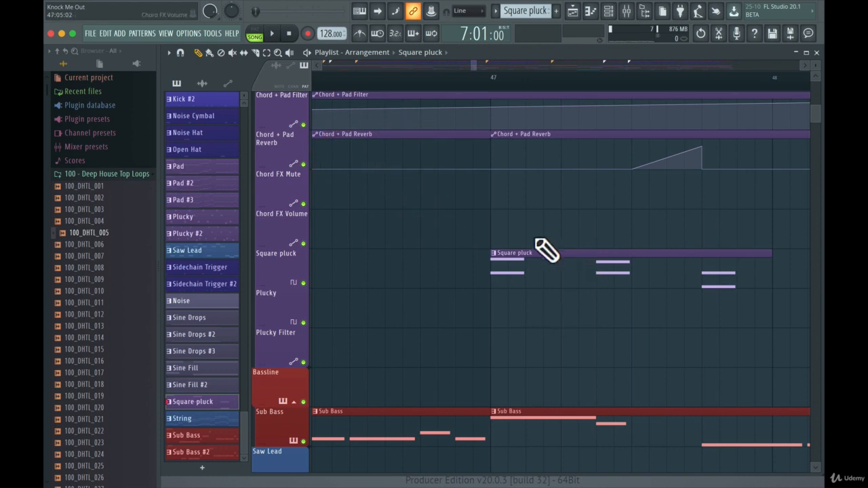
- Change the playlist's background style behind clips to Aqua
click(169, 53)
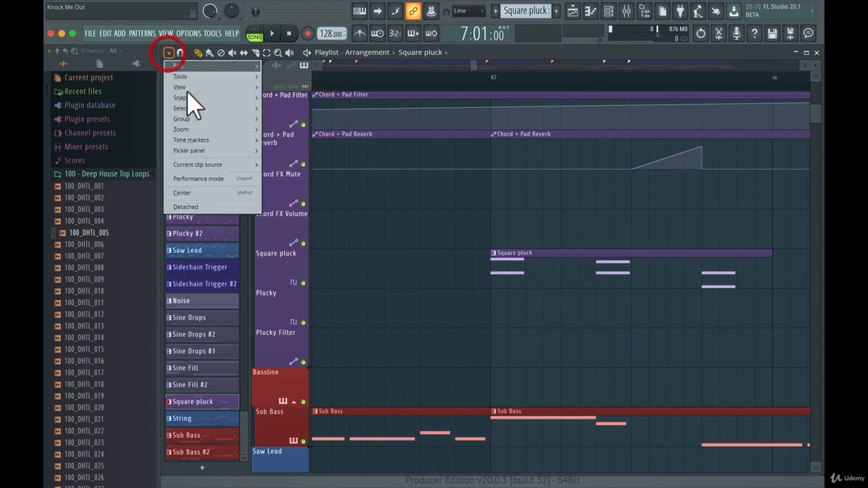
mouse_move(205, 88)
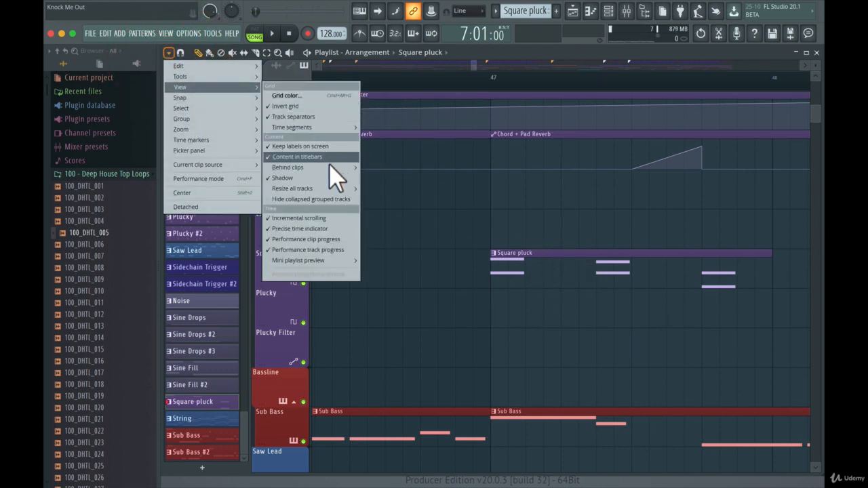
mouse_move(331, 167)
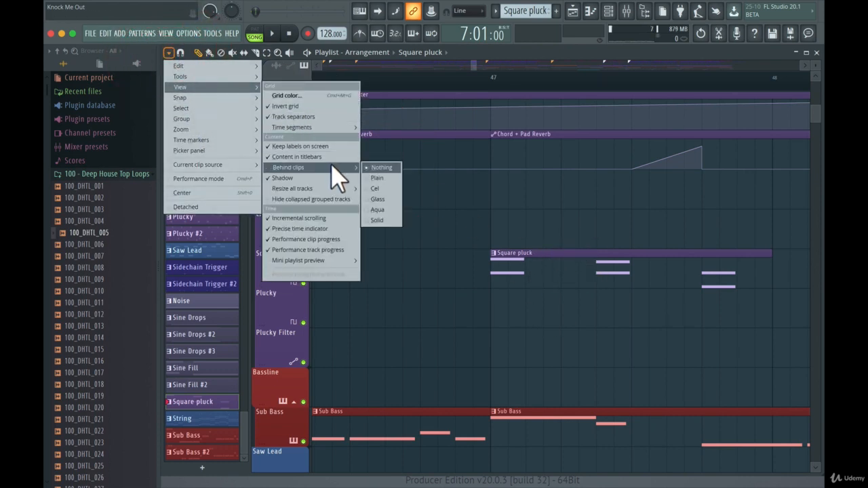
click(385, 210)
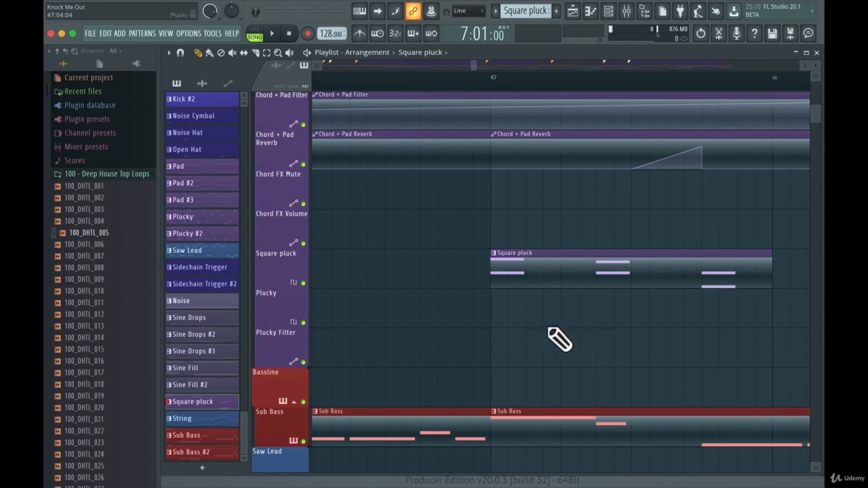
- Set the playlist's background style behind clips back to Cel
click(169, 53)
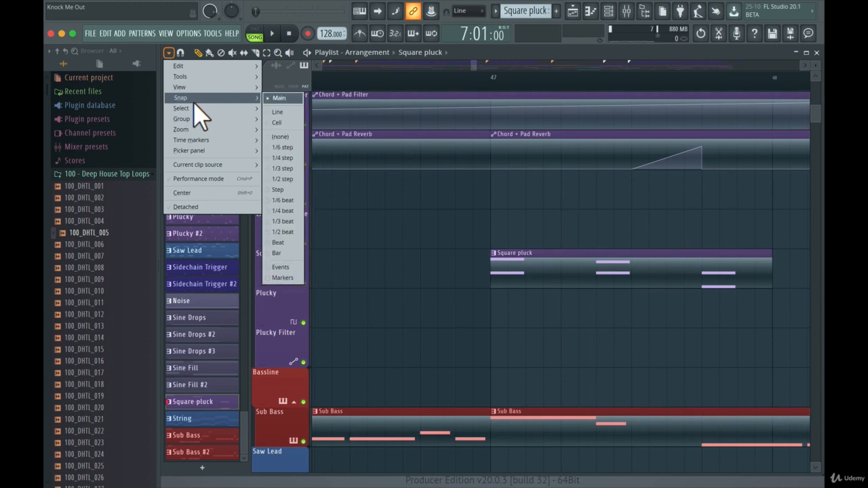
mouse_move(194, 88)
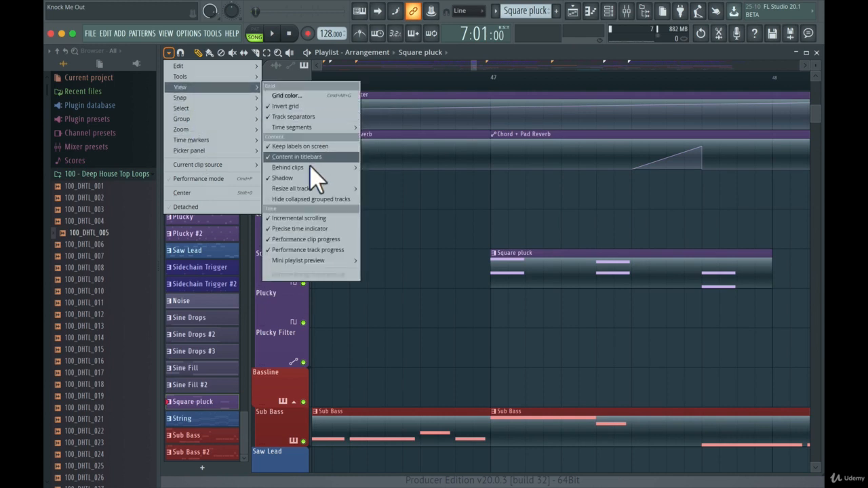
mouse_move(332, 168)
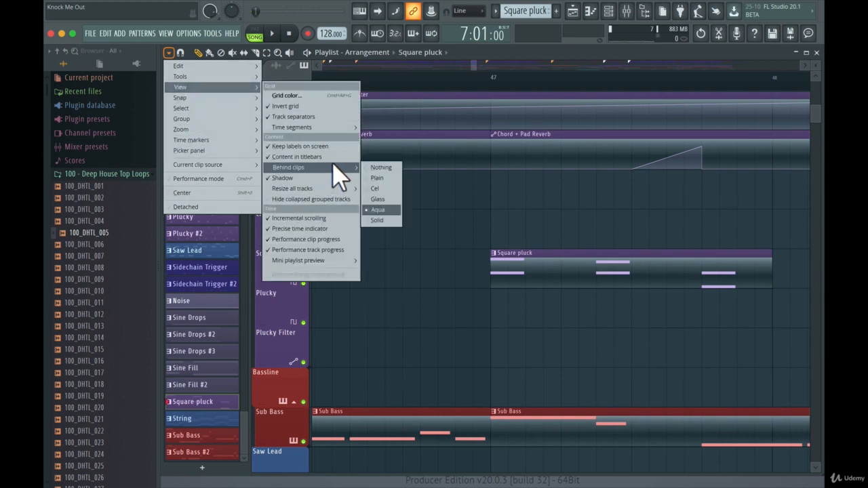
click(385, 190)
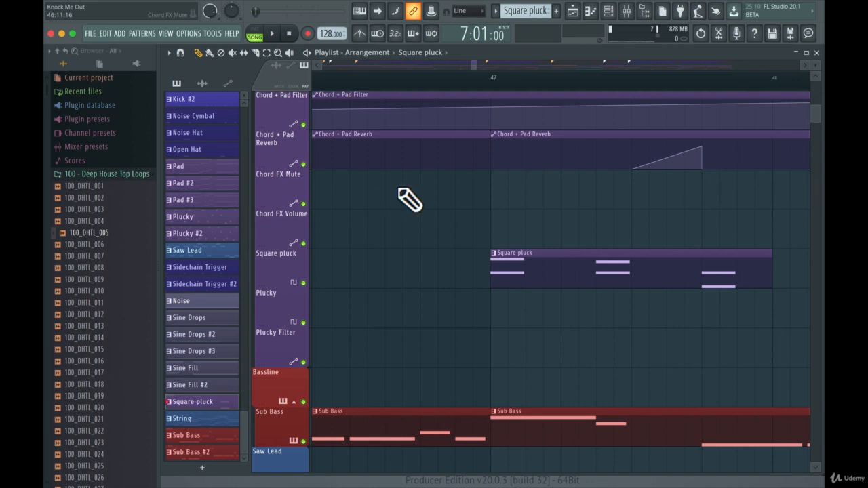
click(168, 53)
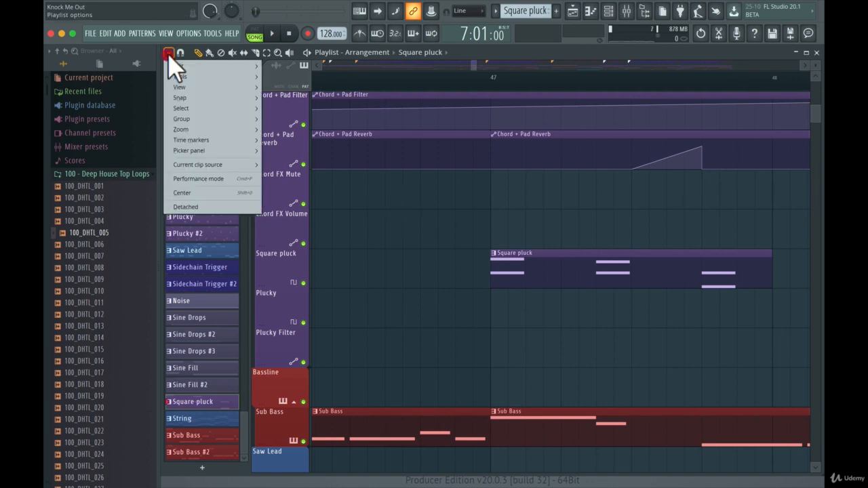
mouse_move(181, 87)
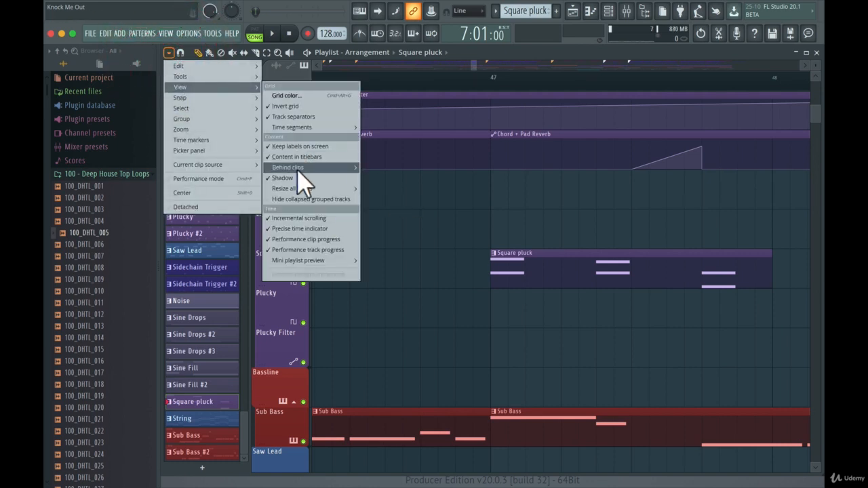
mouse_move(298, 169)
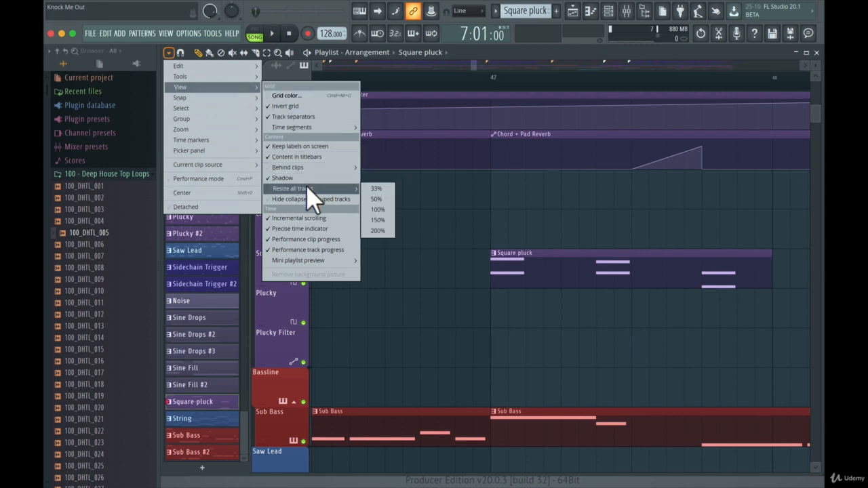
mouse_move(304, 272)
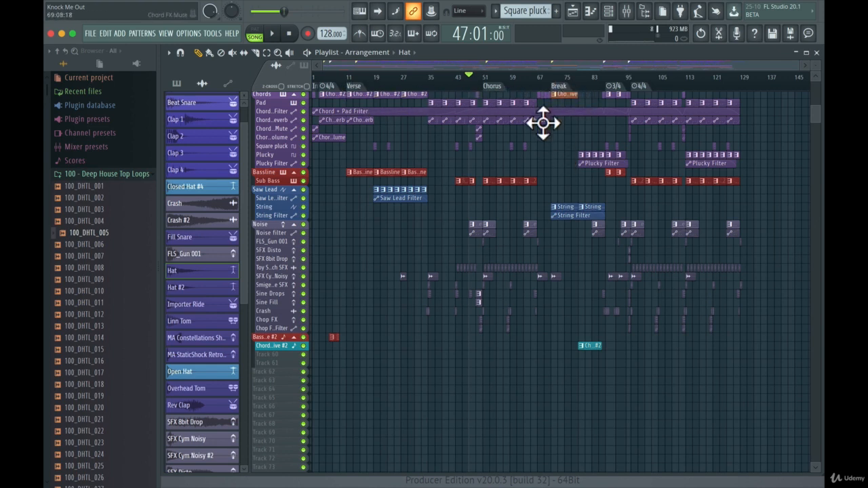
- Move the song position to bar 43 and add a time marker there named "Whatever"
click(451, 86)
mouse_move(451, 86)
mouse_down()
mouse_move(427, 86)
mouse_move(456, 86)
mouse_up()
right_click(456, 84)
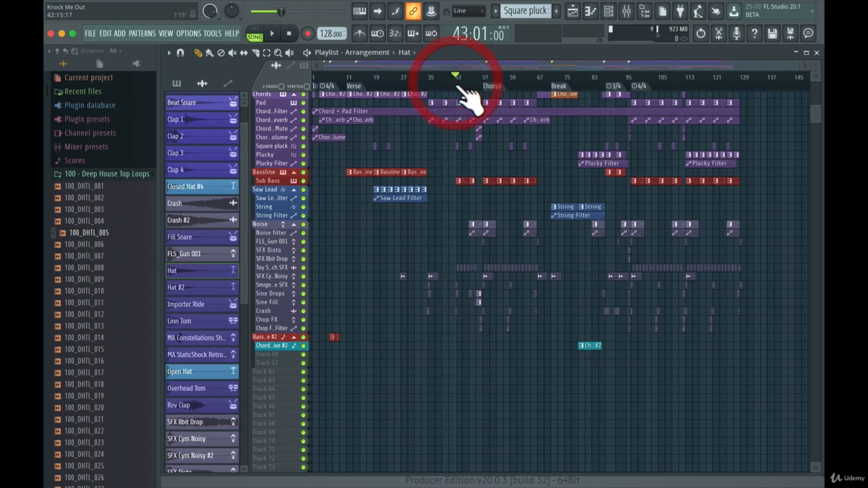
click(475, 92)
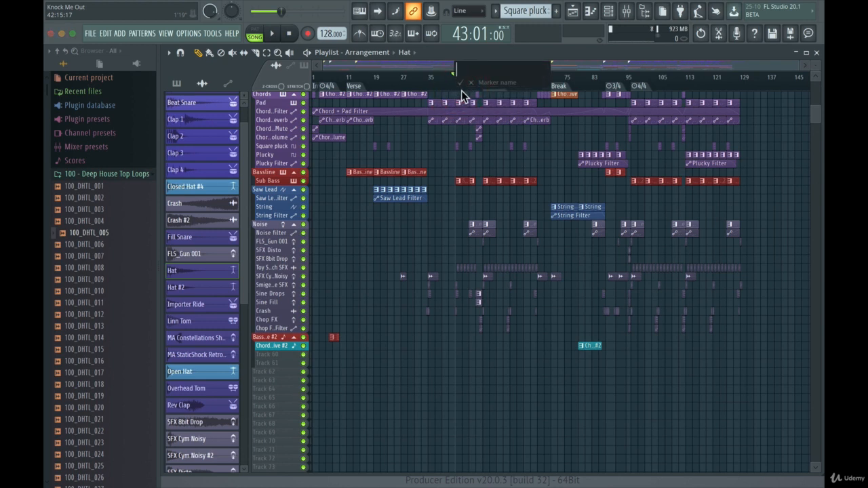
text(Whatever)
key(Return)
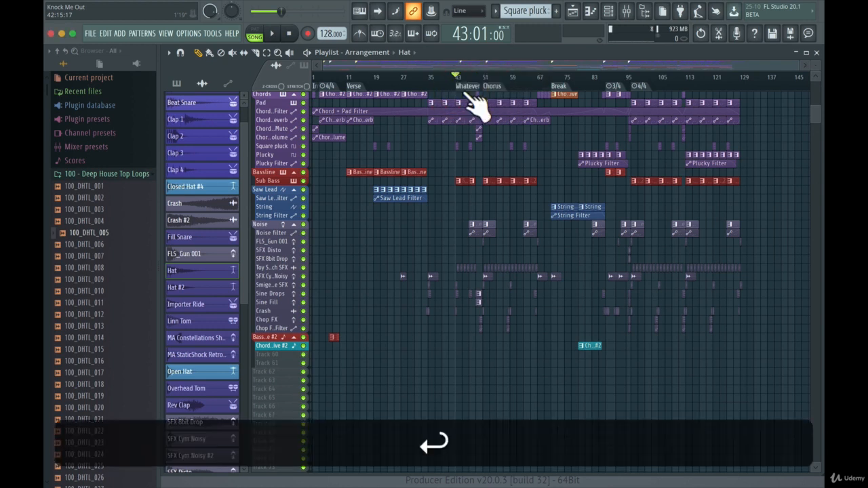
- Move the song position to the Verse marker at bar 11 and across the time signature markers at bars 87 and 97
click(461, 77)
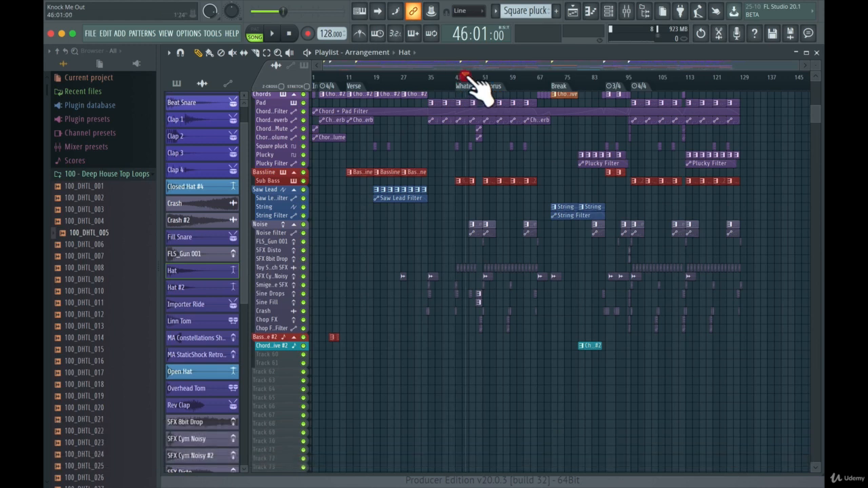
mouse_move(461, 78)
mouse_down()
mouse_move(489, 77)
mouse_move(457, 76)
mouse_up()
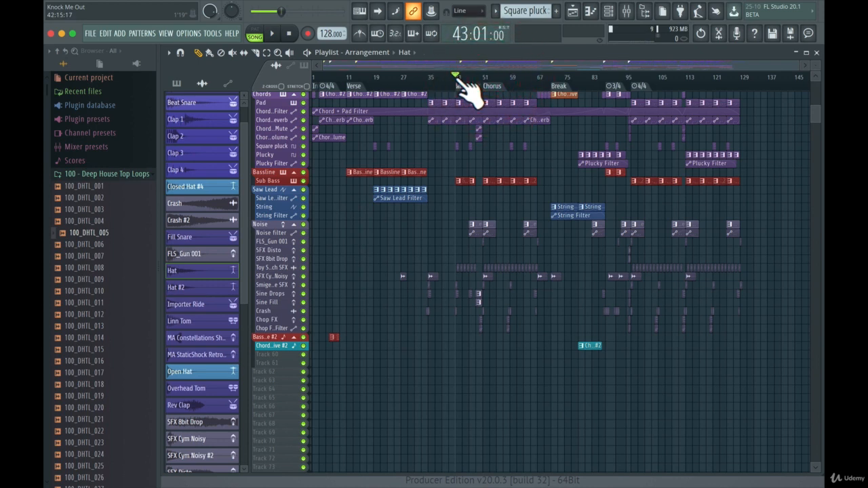
drag(479, 77, 346, 77)
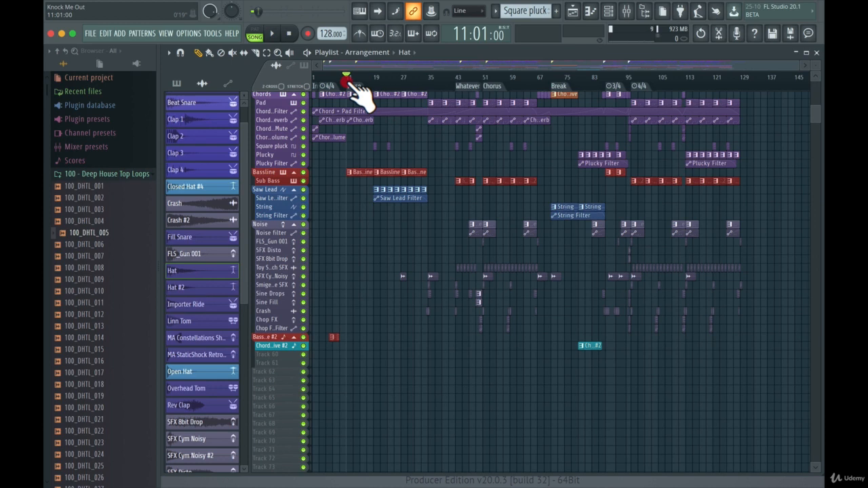
mouse_move(349, 79)
mouse_down()
mouse_move(636, 77)
mouse_move(607, 80)
mouse_up()
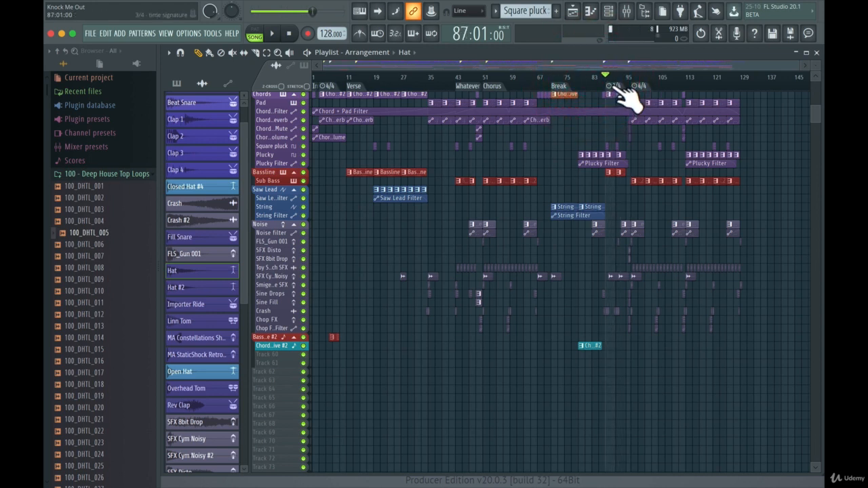
drag(609, 80, 631, 80)
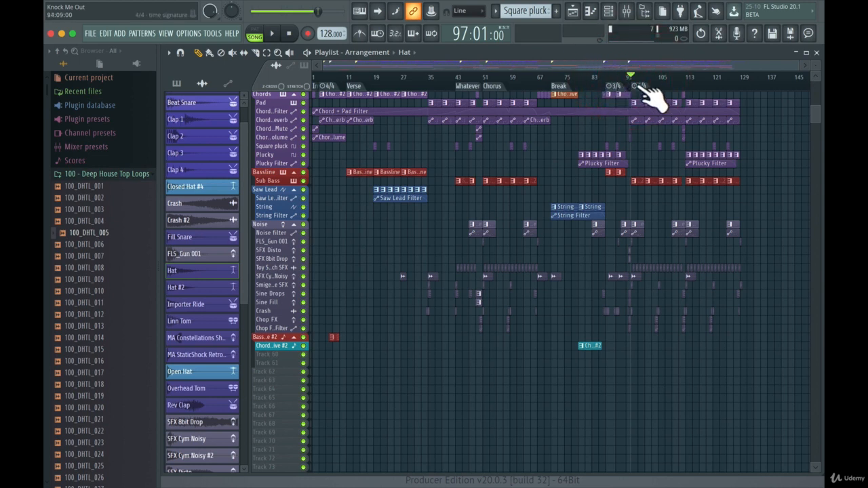
mouse_move(630, 80)
mouse_down()
mouse_move(587, 80)
mouse_move(628, 80)
mouse_move(603, 81)
mouse_up()
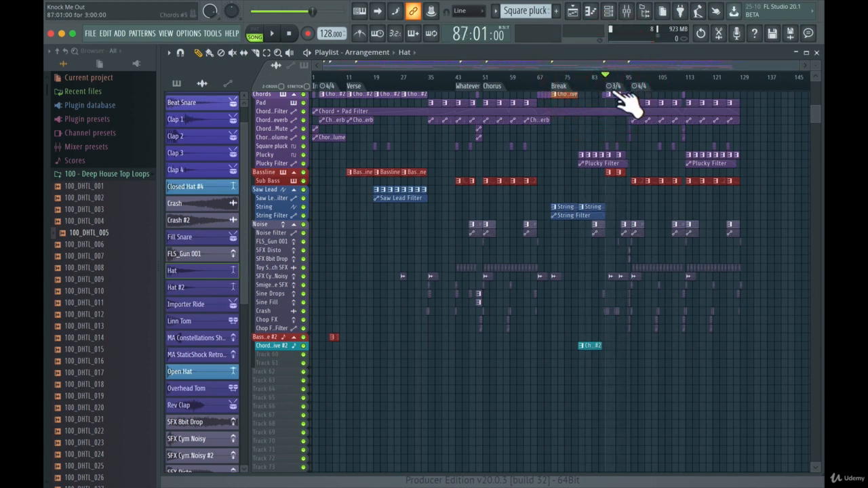
- Inspect the numerator choices in the time signature settings of the 3/4 marker at bar 87, leaving them unchanged
right_click(591, 89)
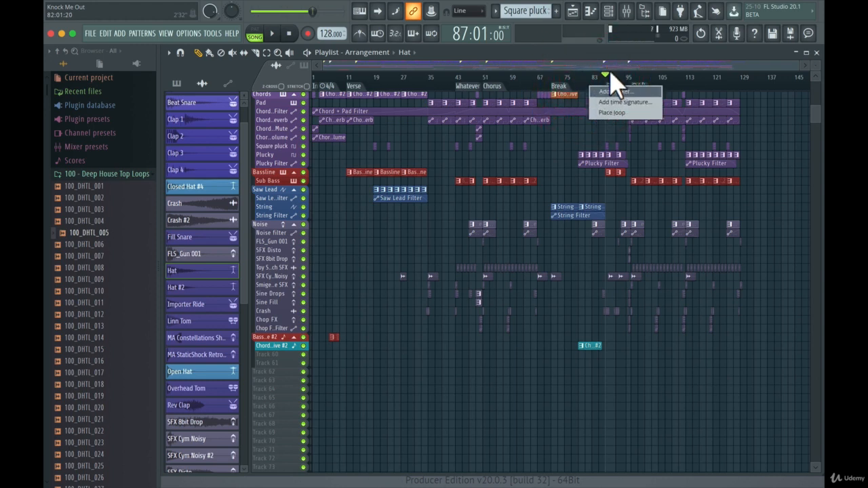
click(607, 72)
right_click(614, 86)
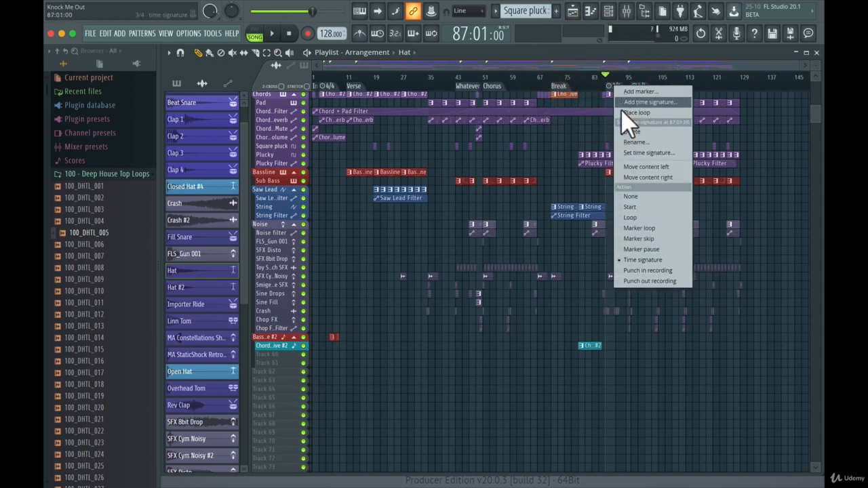
click(639, 153)
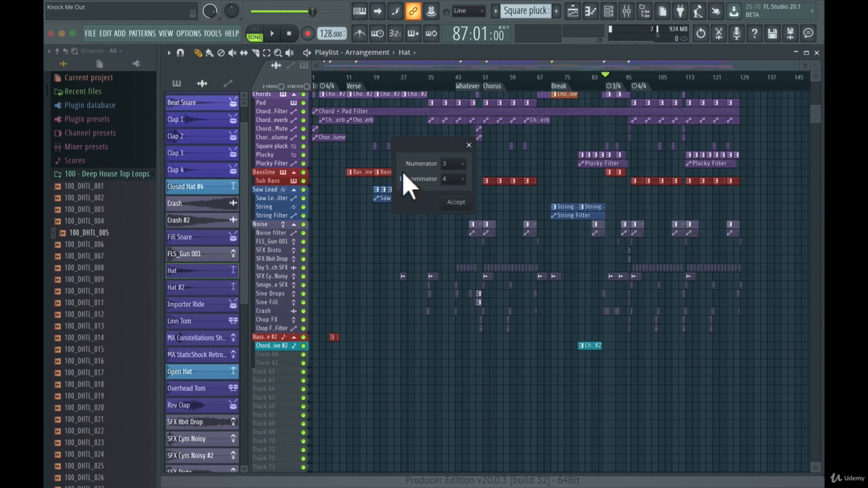
click(453, 165)
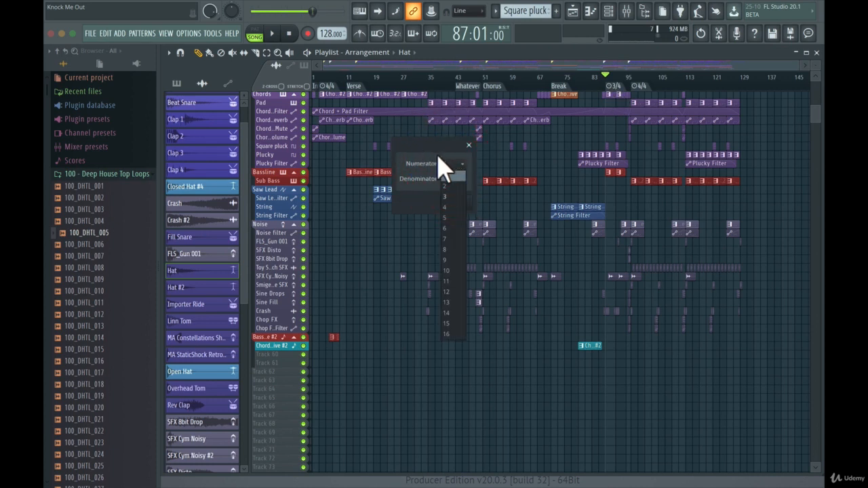
click(436, 155)
click(468, 147)
- Play the song from bar 84 through the 3/4 and 4/4 time signature markers, and stop playback
click(595, 74)
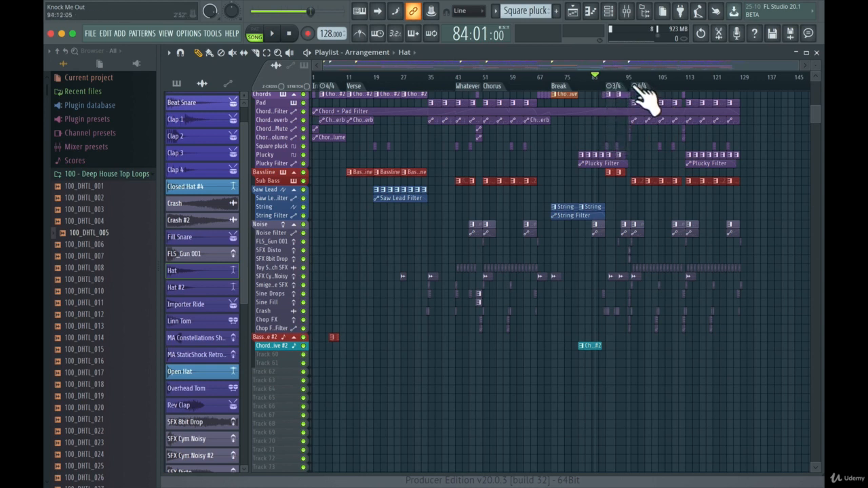
key(space)
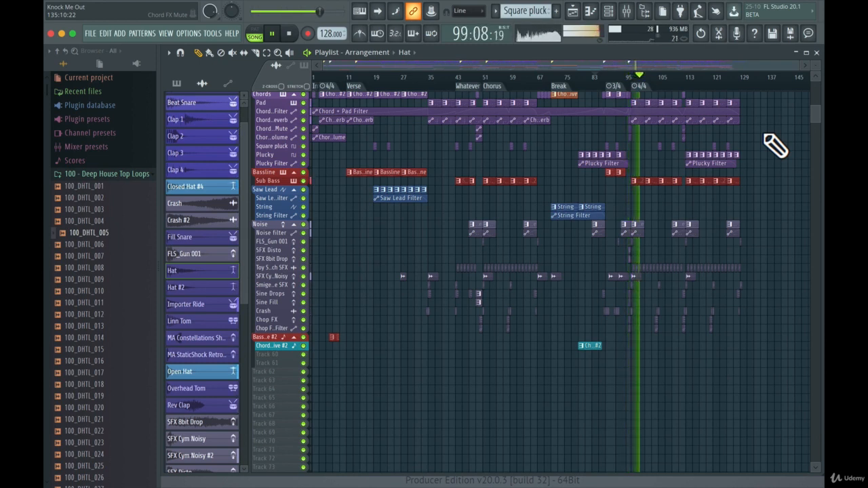
key(space)
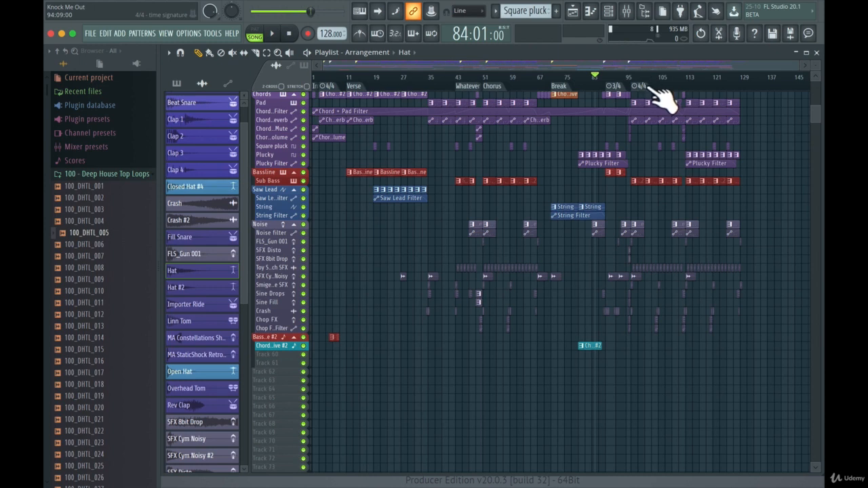
- Place a playlist loop marker at bar 79 and place it again at bar 83
mouse_move(596, 77)
mouse_down()
mouse_move(638, 76)
mouse_move(599, 77)
mouse_up()
right_click(596, 84)
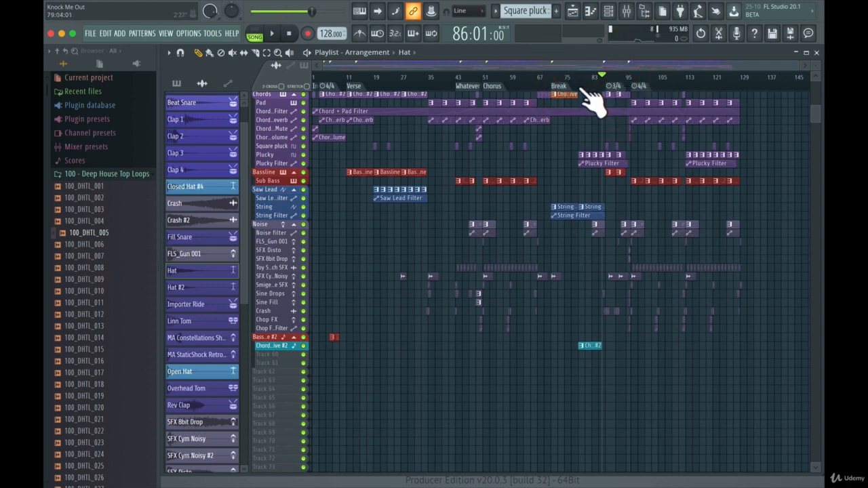
right_click(581, 88)
click(589, 115)
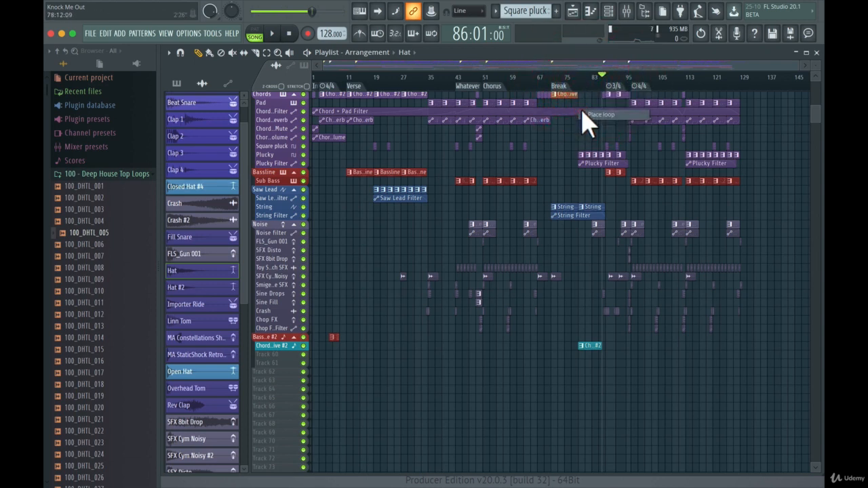
right_click(594, 88)
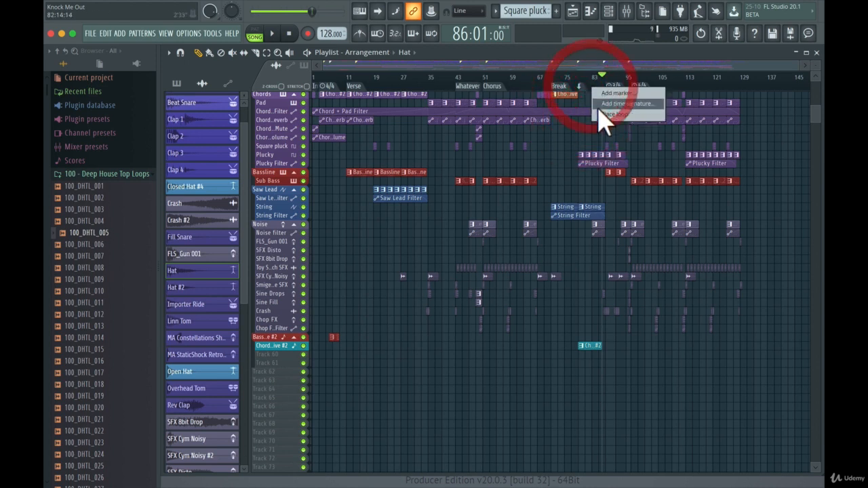
click(599, 114)
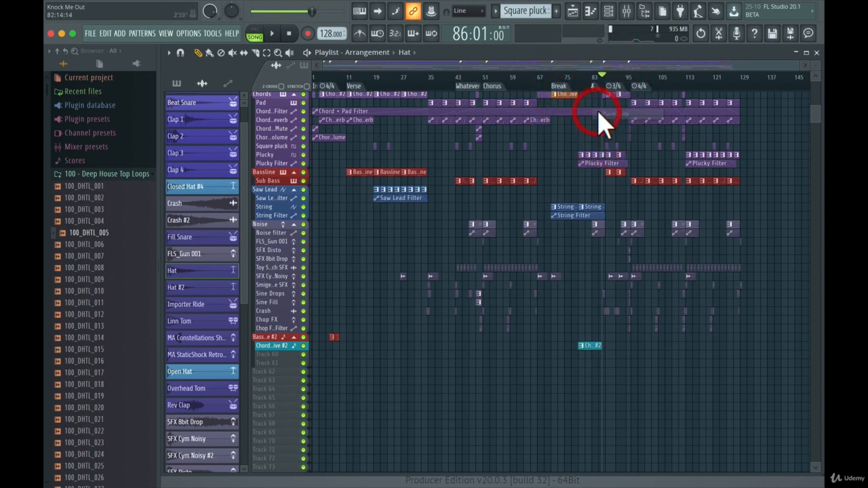
- Move the song position to bar 83 and delete the loop marker there
click(577, 80)
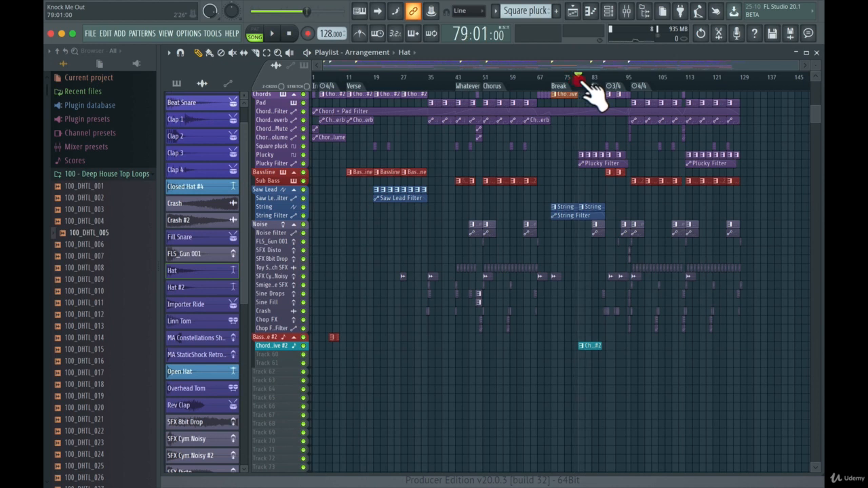
drag(589, 83, 597, 88)
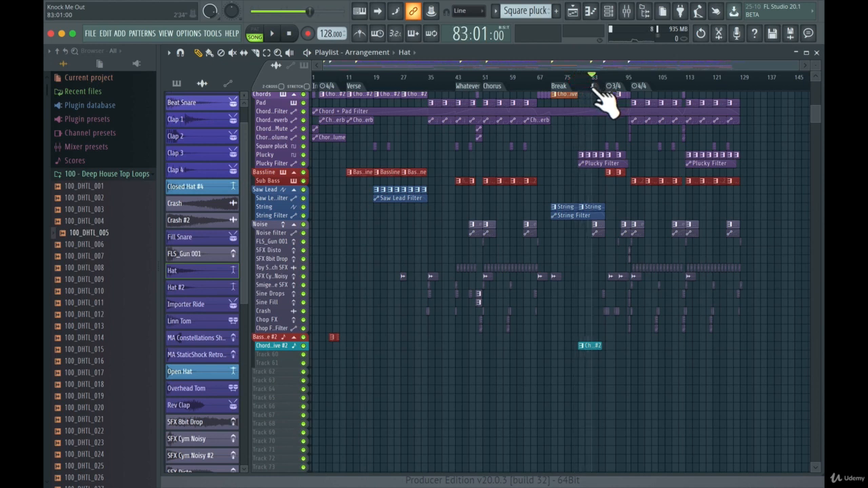
right_click(594, 90)
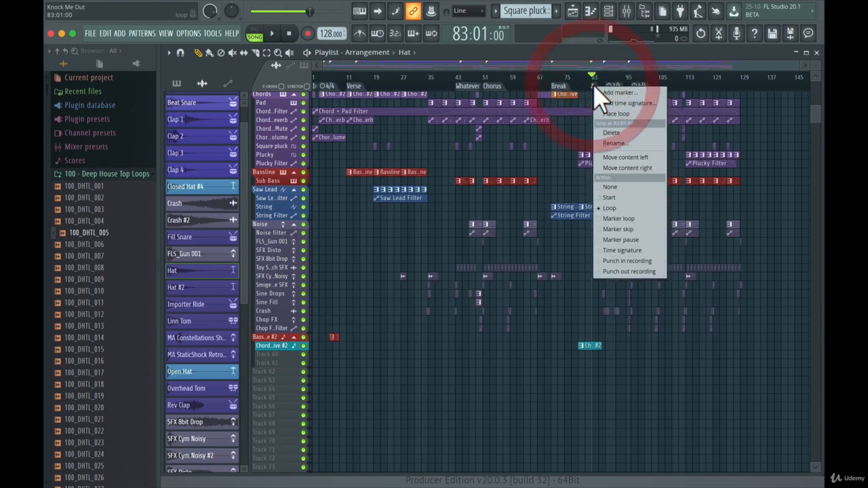
click(613, 132)
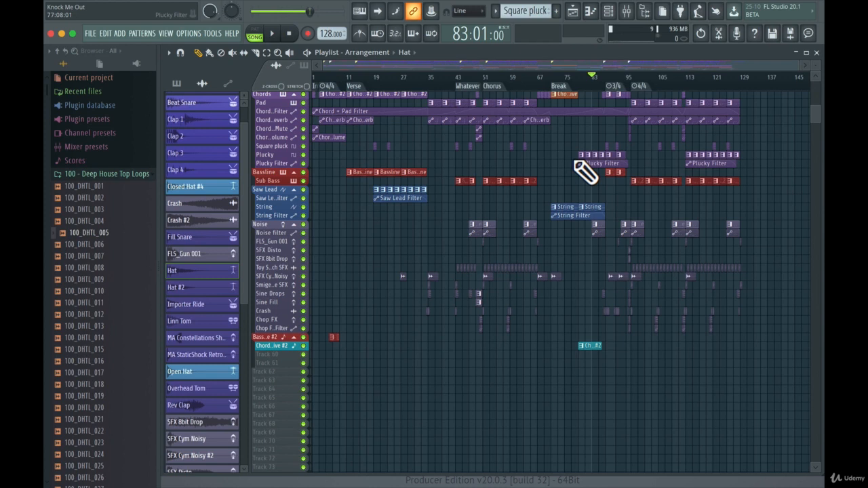
- Examine the playlist's track groups from Vocal down to the empty tracks, including how the clips are arranged and coloured
scroll(563, 185, up, 10)
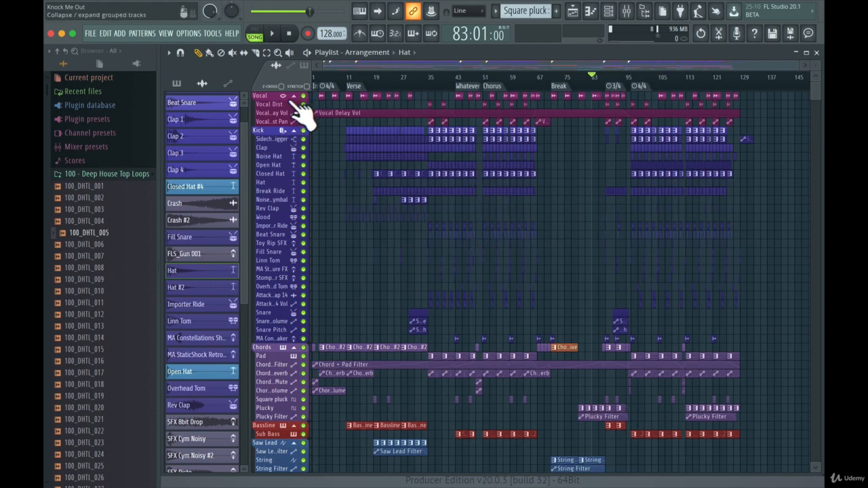
scroll(384, 251, down, 10)
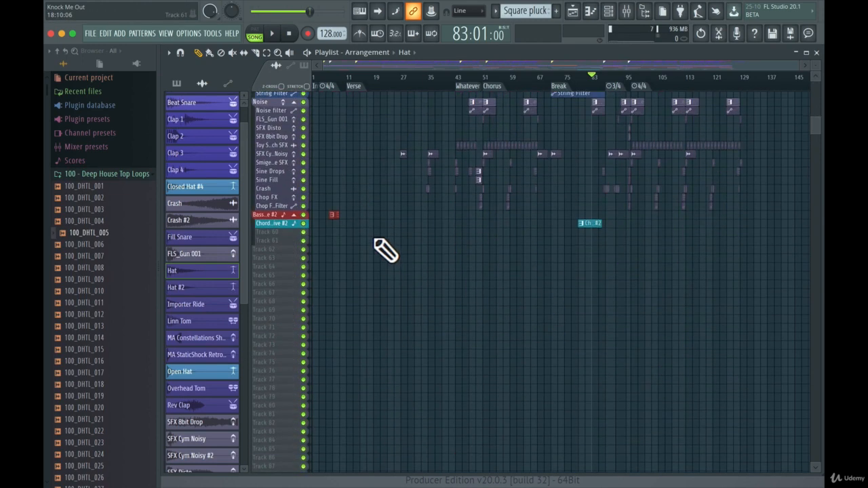
scroll(396, 251, up, 7)
scroll(427, 284, down, 2)
scroll(427, 284, down, 6)
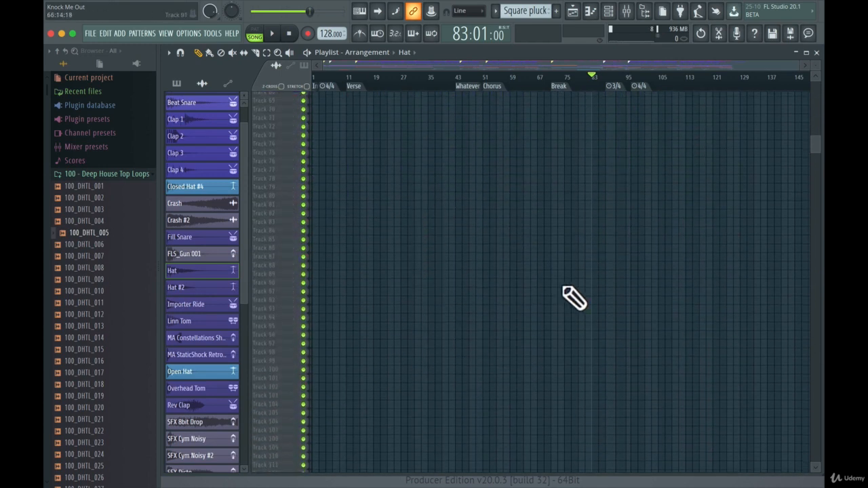
scroll(574, 296, up, 3)
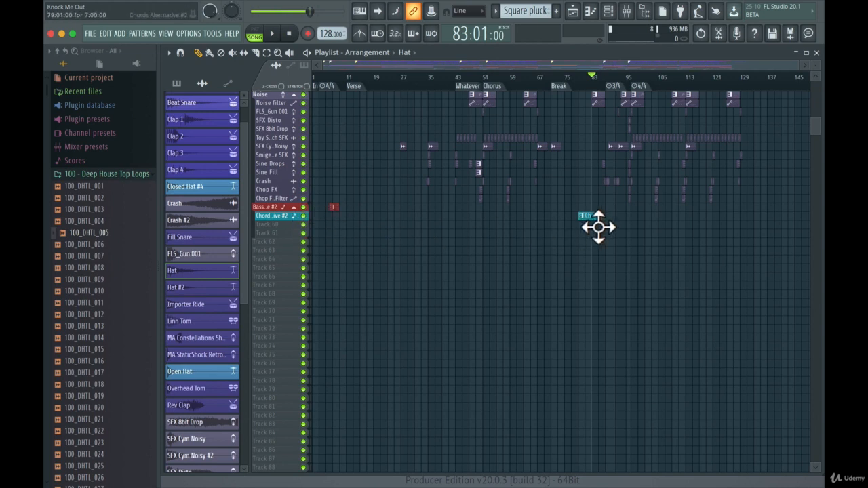
scroll(461, 234, up, 5)
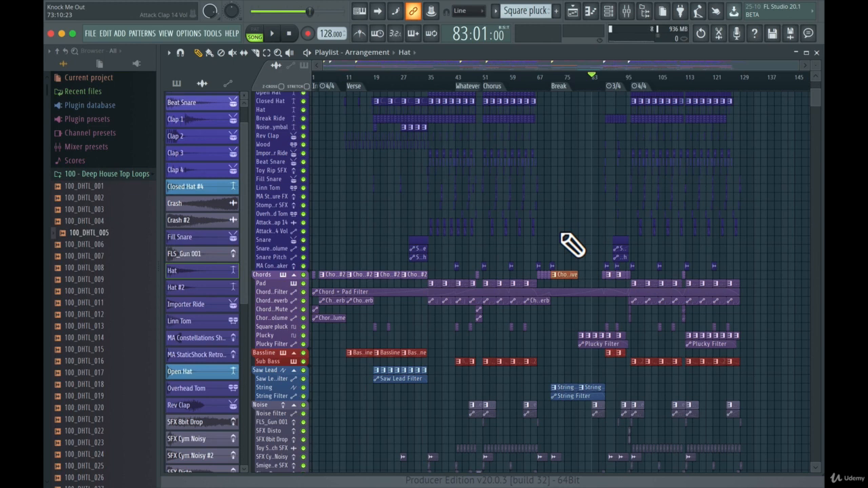
scroll(572, 245, up, 3)
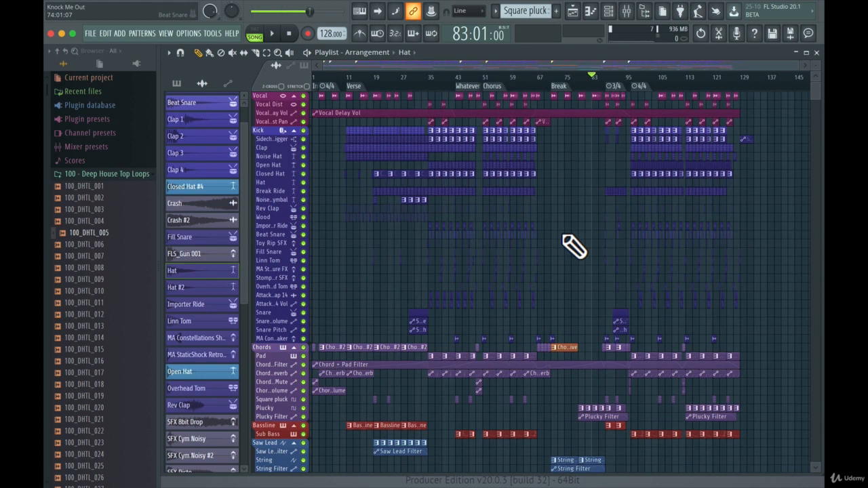